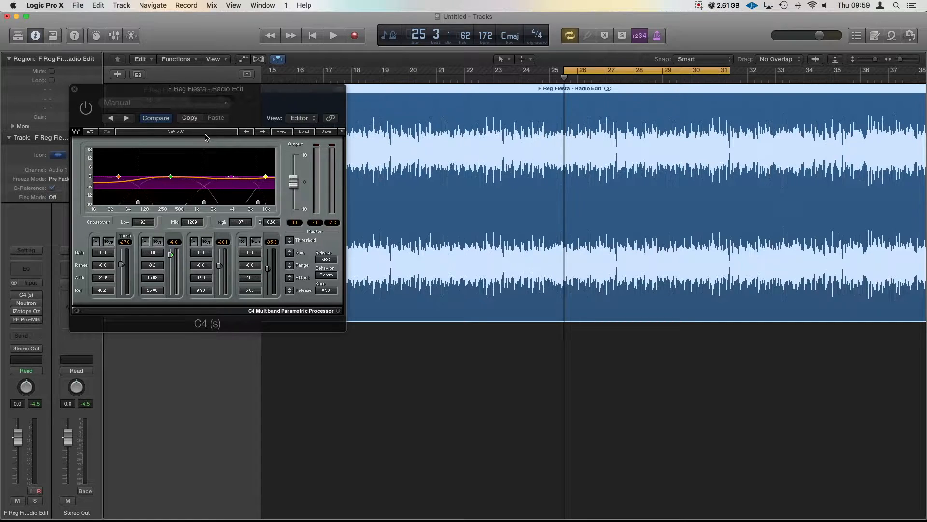
- Enable the C4 compressor and set the upper three bands' thresholds to about -21 dB during looped playback
{"action": "left_click_drag", "start_coordinate": [137, 96], "coordinate": [174, 63]}
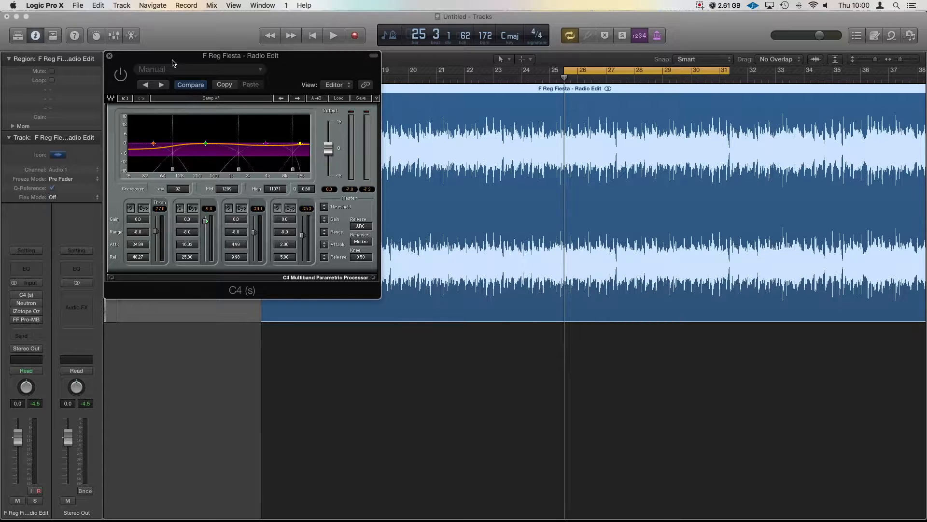
{"action": "left_click", "coordinate": [120, 75]}
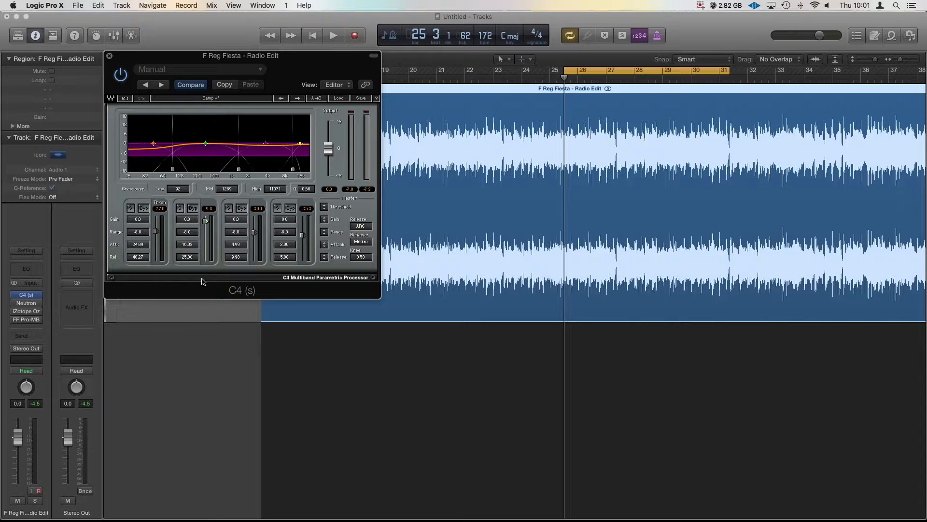
{"action": "key", "text": "space"}
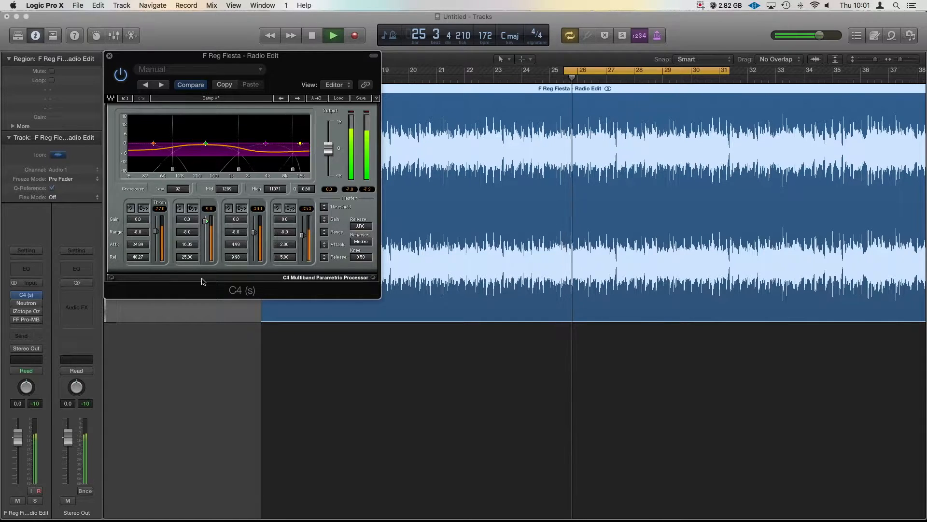
{"action": "left_click_drag", "start_coordinate": [207, 223], "coordinate": [302, 228]}
{"action": "key", "text": "space"}
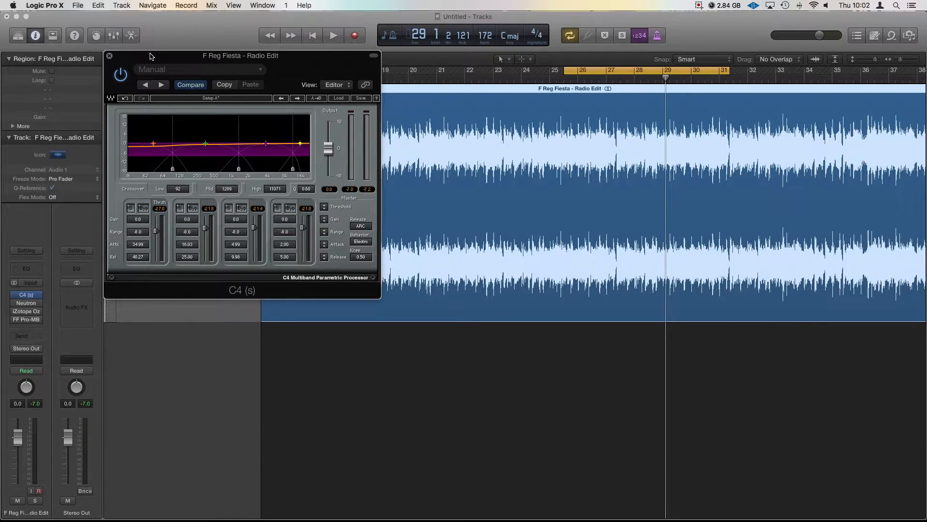
- Open the track's Neutron insert, switch processing from C4 to Neutron, and close the C4 window
{"action": "left_click", "coordinate": [29, 304]}
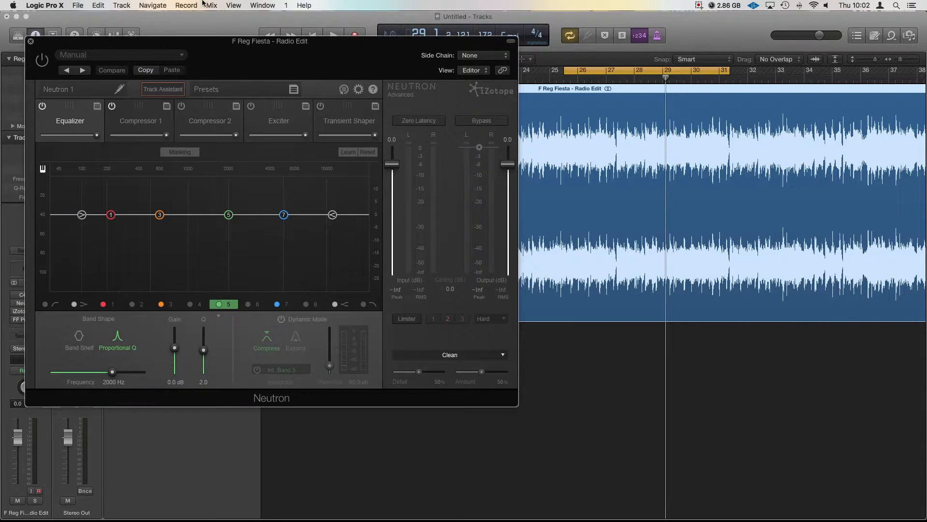
{"action": "left_click_drag", "start_coordinate": [167, 48], "coordinate": [357, 68]}
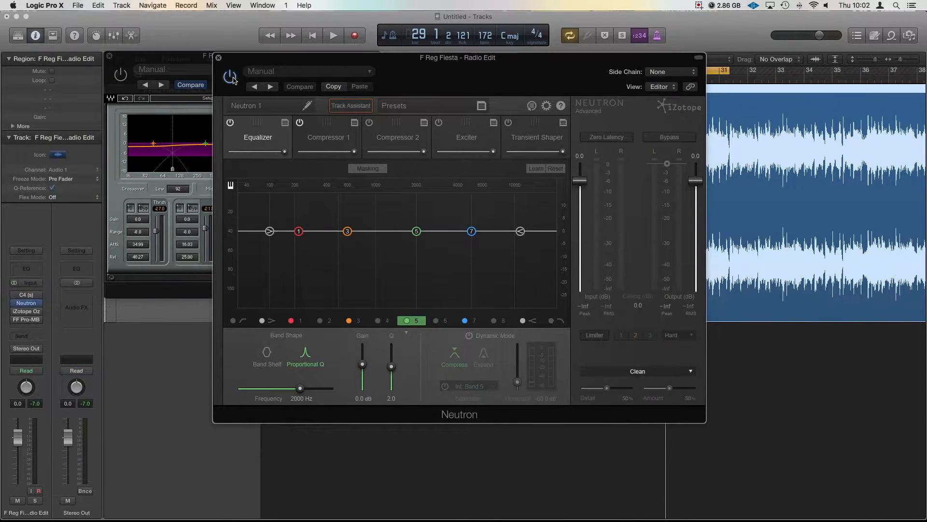
{"action": "left_click", "coordinate": [110, 58]}
{"action": "left_click_drag", "start_coordinate": [490, 70], "coordinate": [381, 64]}
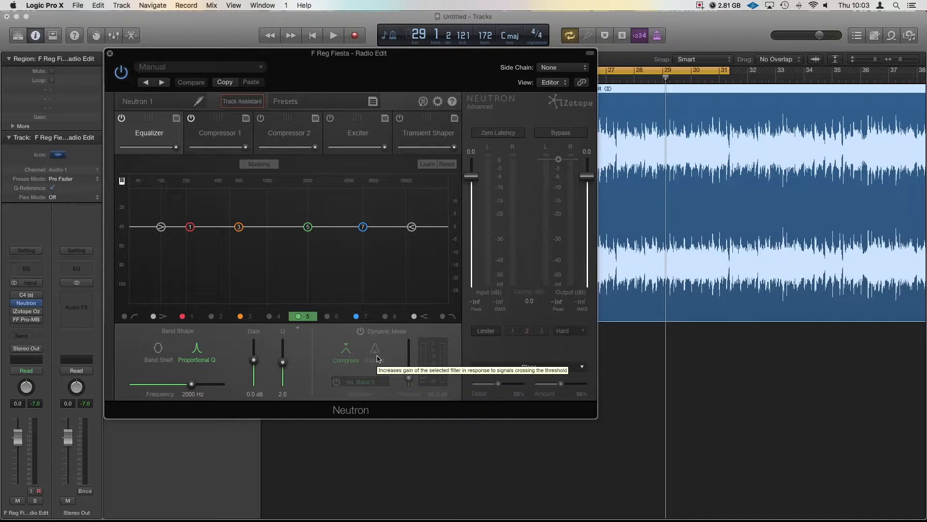
- Turn on Dynamic Mode for Neutron's 600 Hz EQ band and set its threshold to -74.9 dB during playback
{"action": "left_click", "coordinate": [240, 227]}
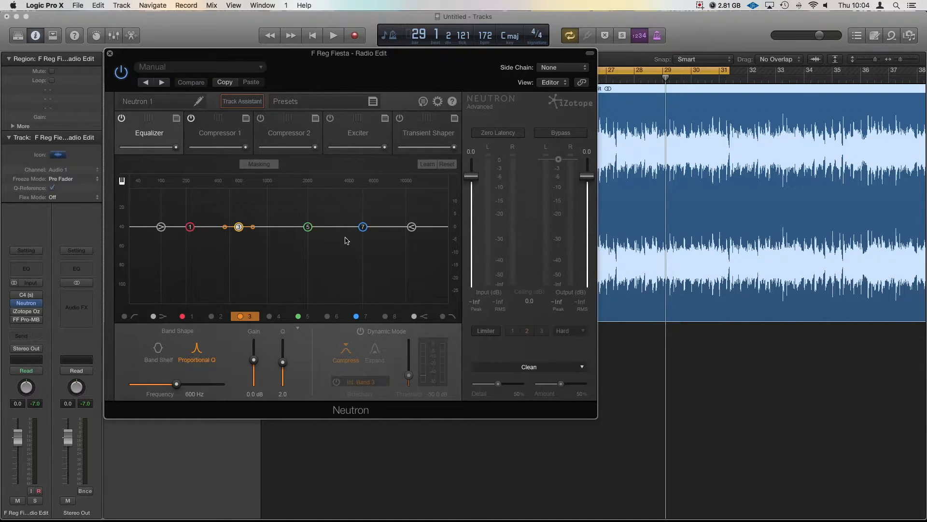
{"action": "key", "text": "space"}
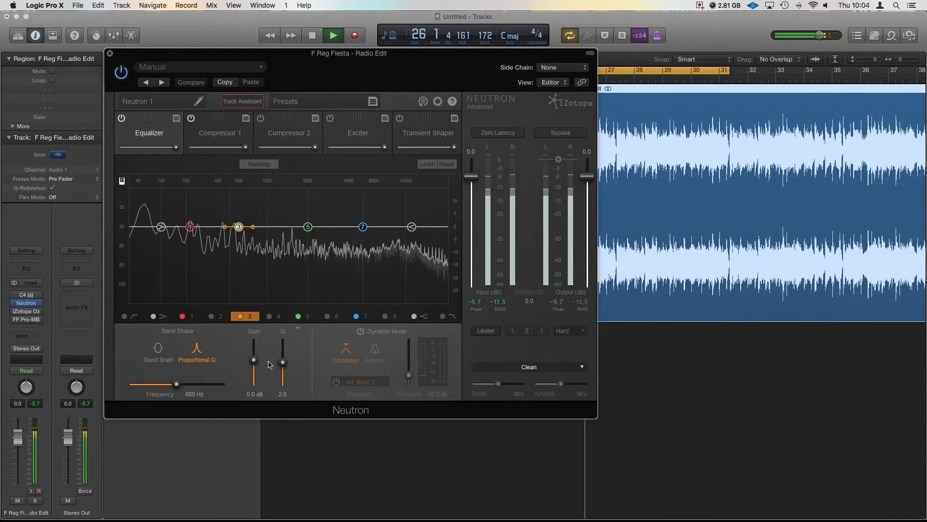
{"action": "left_click", "coordinate": [361, 330]}
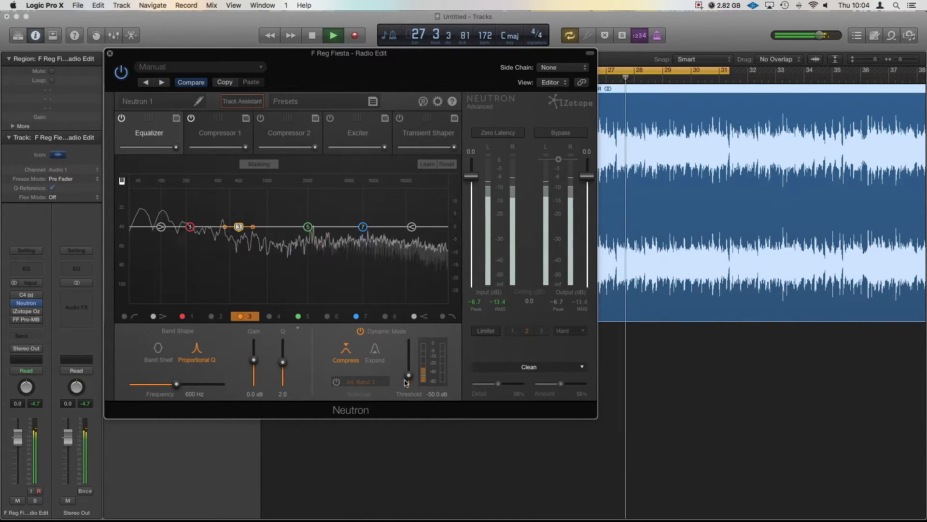
{"action": "left_click_drag", "start_coordinate": [409, 377], "coordinate": [409, 381]}
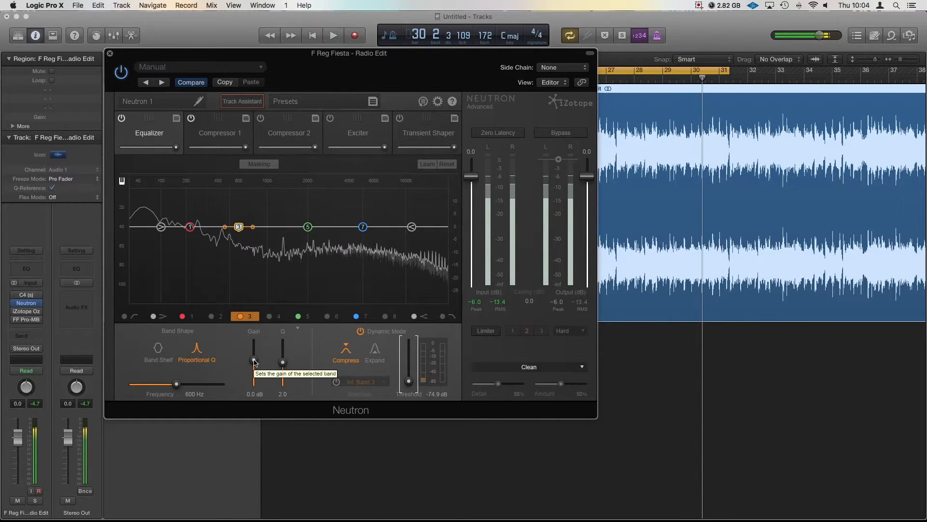
{"action": "key", "text": "space"}
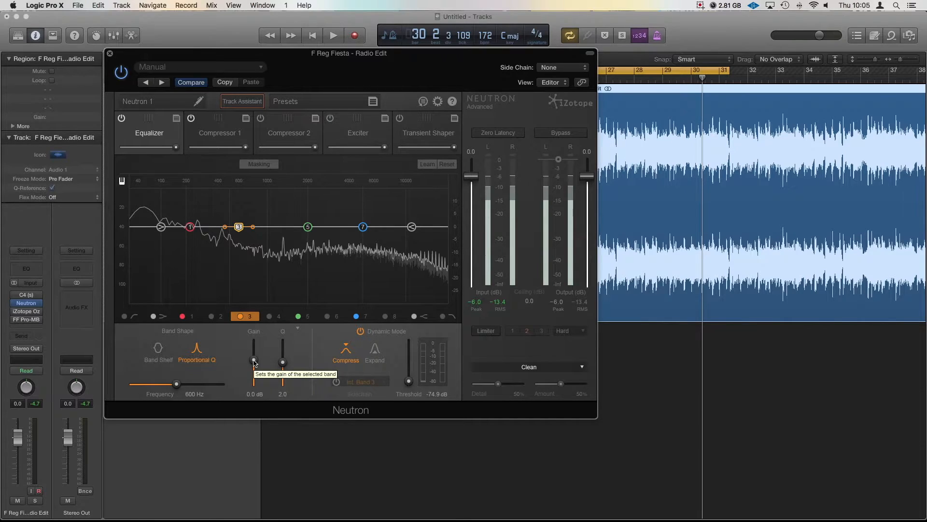
- Set the 600 Hz band's gain to -6.8 dB and its dynamic threshold to -7.5 dB, auditioning the cut
{"action": "left_click_drag", "start_coordinate": [254, 362], "coordinate": [255, 374]}
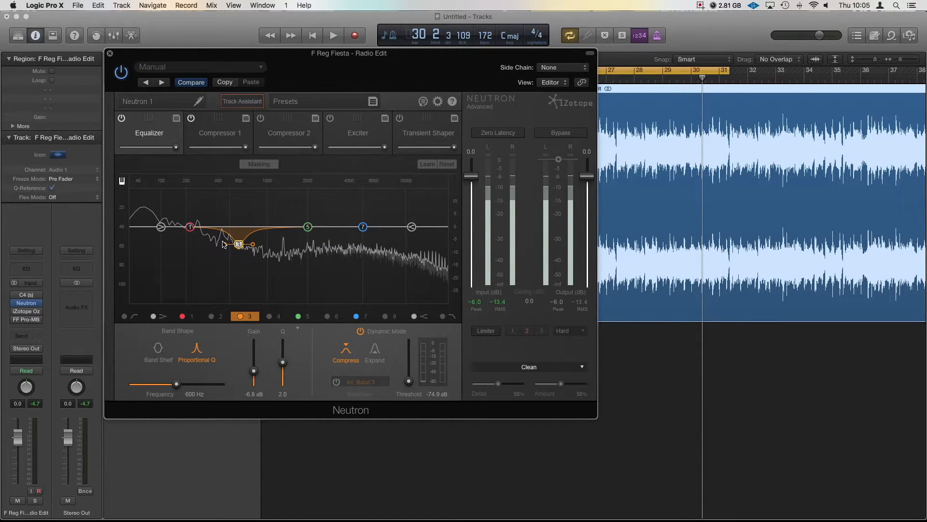
{"action": "key", "text": "space"}
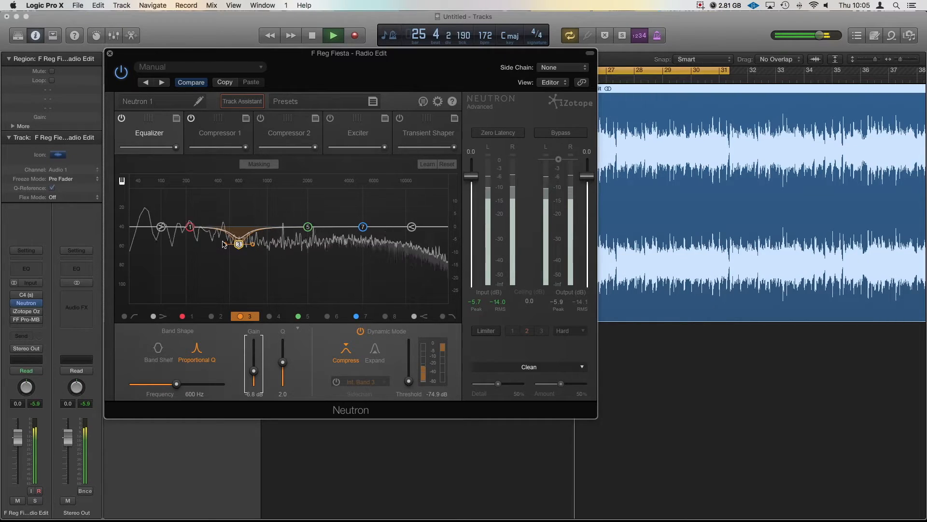
{"action": "left_click", "coordinate": [410, 382]}
{"action": "left_click_drag", "start_coordinate": [408, 380], "coordinate": [409, 353]}
{"action": "key", "text": "space"}
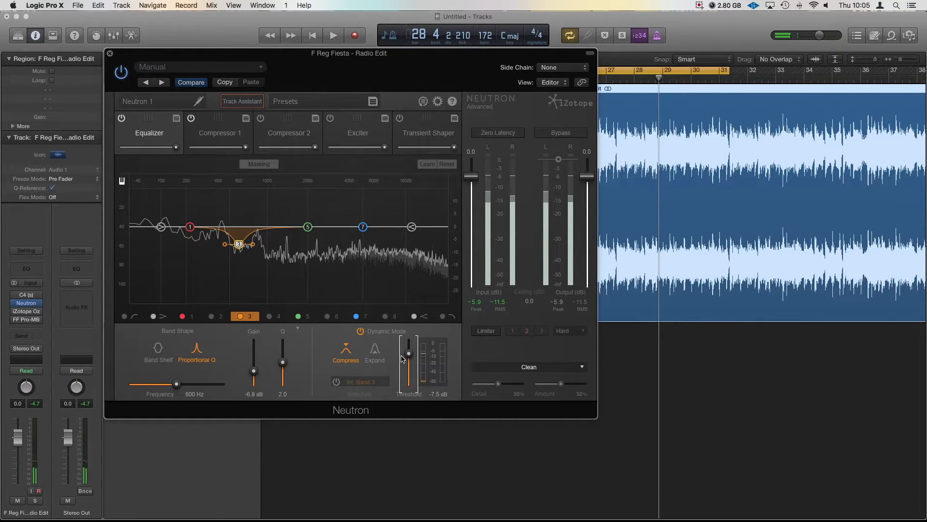
- Set the 600 Hz band's dynamic threshold to -57.3 dB during playback
{"action": "key", "text": "space"}
{"action": "left_click_drag", "start_coordinate": [409, 354], "coordinate": [409, 380]}
{"action": "key", "text": "space"}
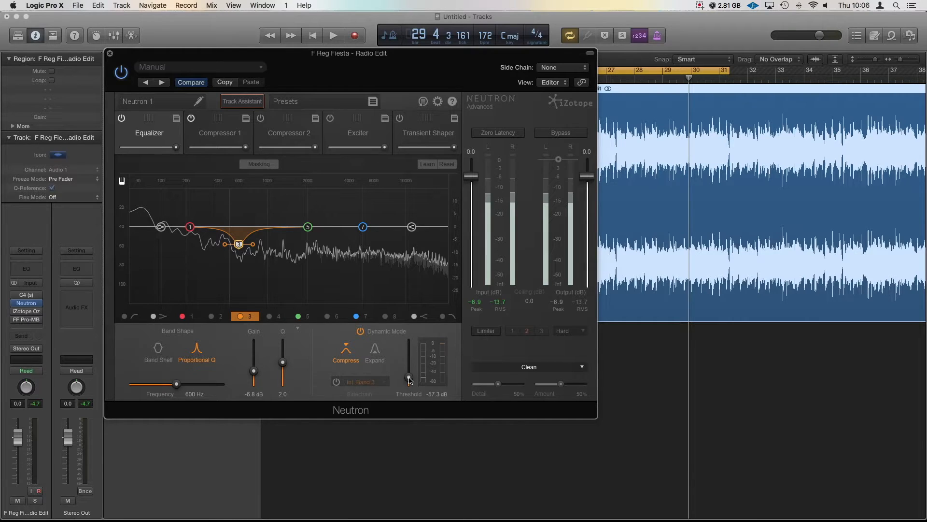
- Open Ozone's Dynamic EQ in place of the Neutron window, start playback, and switch processing from Neutron to Ozone
{"action": "mouse_move", "coordinate": [27, 313]}
{"action": "left_click", "coordinate": [27, 313]}
{"action": "left_click", "coordinate": [217, 54]}
{"action": "left_click_drag", "start_coordinate": [217, 53], "coordinate": [578, 69]}
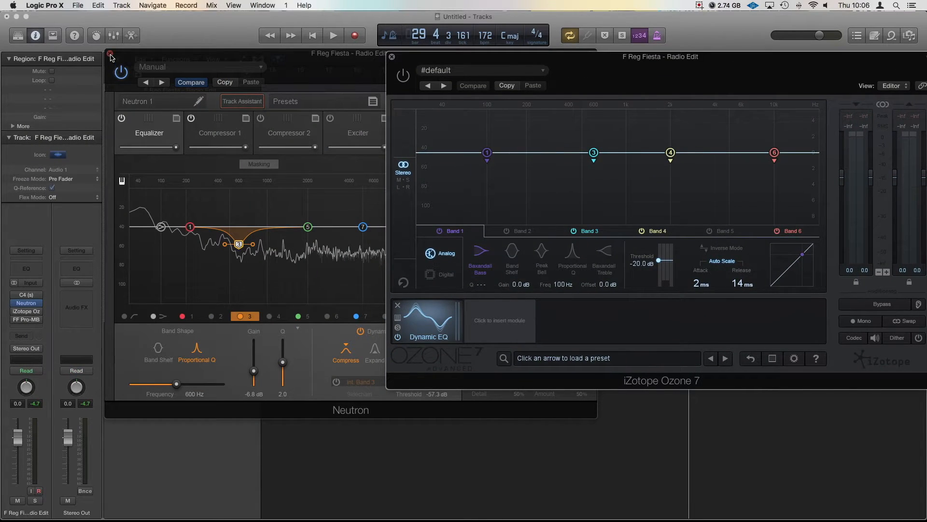
{"action": "key", "text": "v"}
{"action": "left_click_drag", "start_coordinate": [739, 68], "coordinate": [599, 78]}
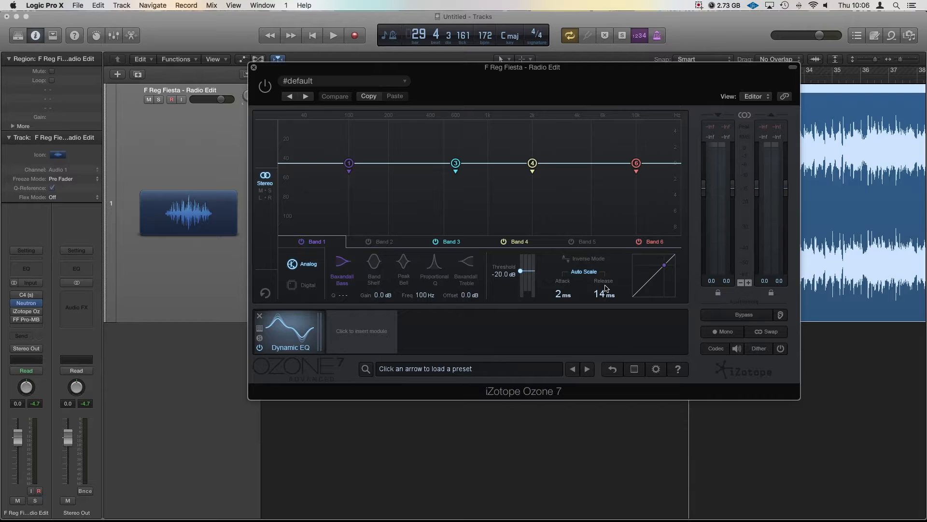
{"action": "key", "text": "space"}
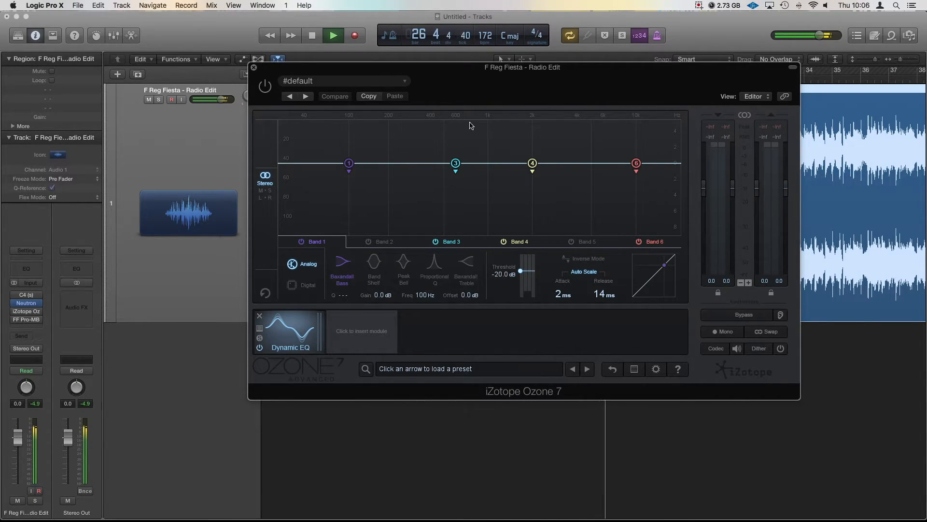
{"action": "left_click", "coordinate": [15, 312]}
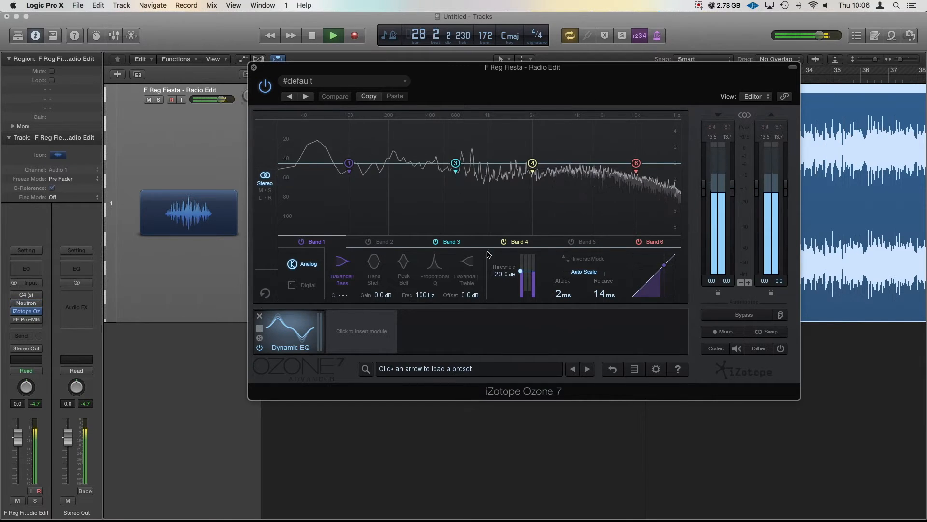
- Set Dynamic EQ band 3 to -2.5 dB gain at 595 Hz, -67.7 dB threshold and 100 ms attack during playback
{"action": "left_click_drag", "start_coordinate": [455, 164], "coordinate": [455, 184]}
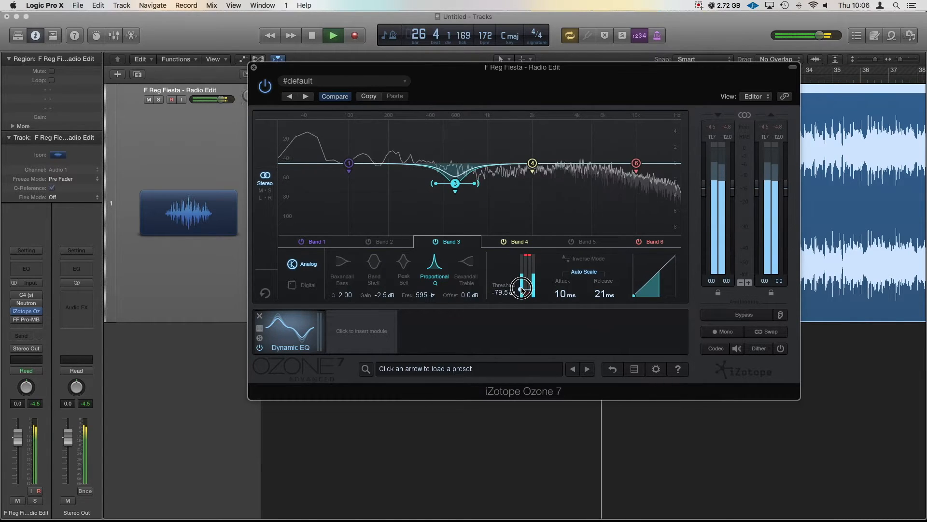
{"action": "left_click_drag", "start_coordinate": [521, 277], "coordinate": [571, 239]}
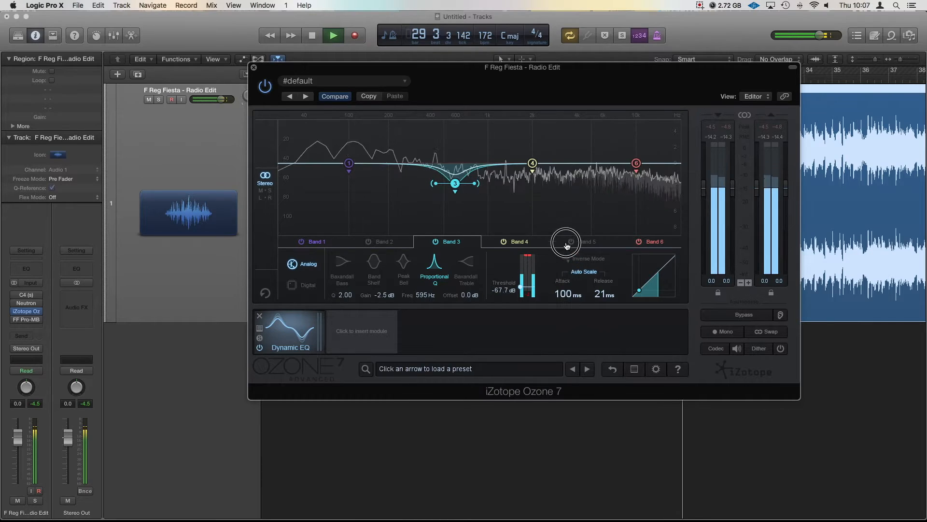
{"action": "key", "text": "space"}
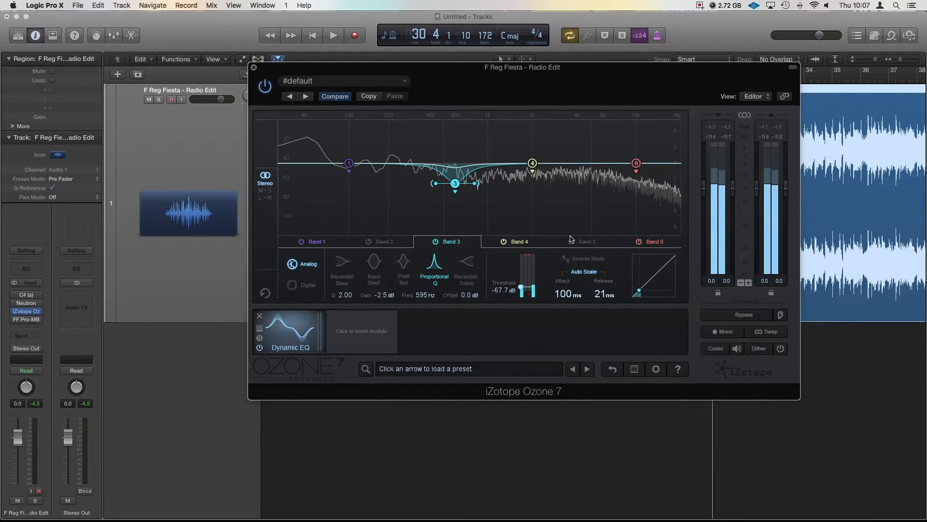
- Bypass Ozone and close its window, and open and enable the FF Pro-MB insert
{"action": "mouse_move", "coordinate": [13, 310]}
{"action": "left_click", "coordinate": [253, 70]}
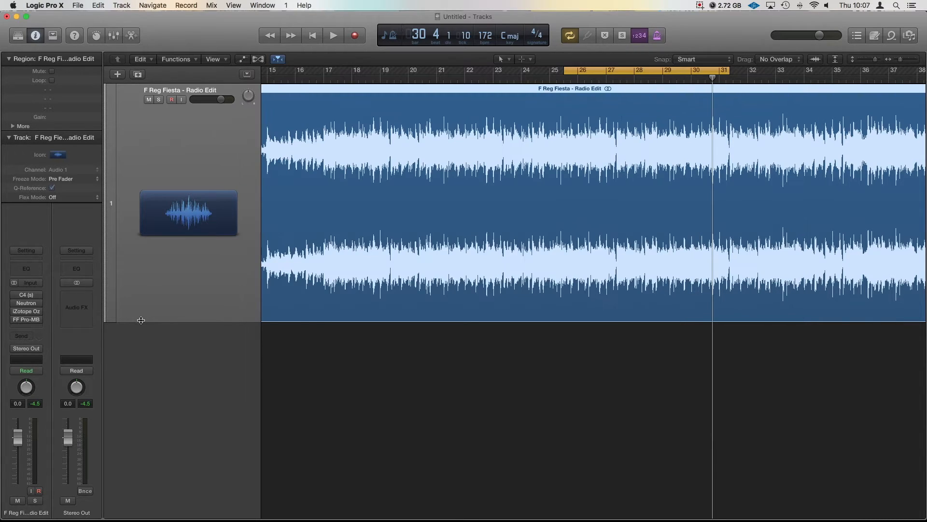
{"action": "mouse_move", "coordinate": [30, 323]}
{"action": "left_click", "coordinate": [29, 323]}
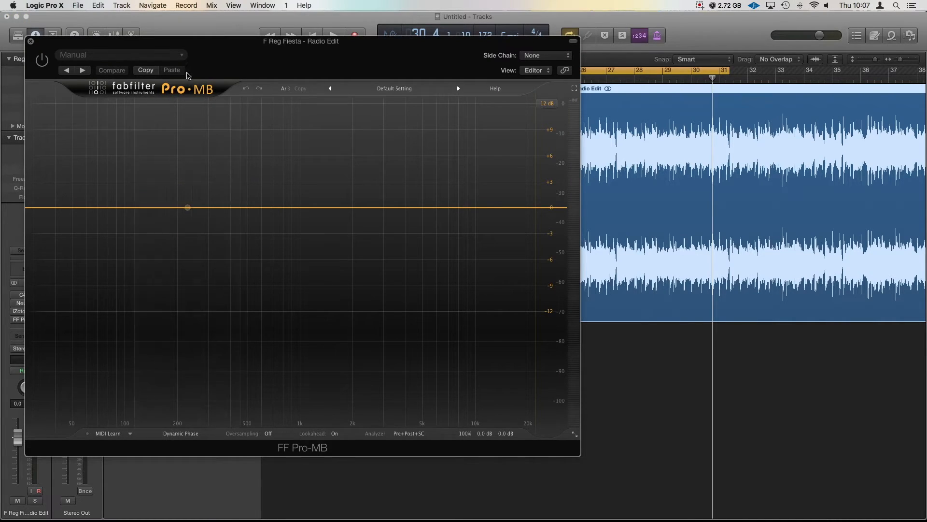
{"action": "left_click_drag", "start_coordinate": [196, 44], "coordinate": [291, 42]}
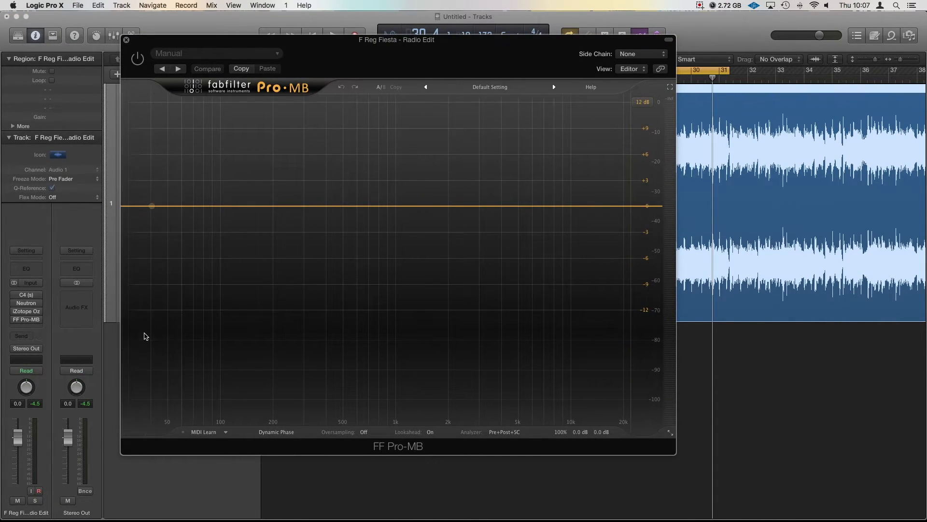
{"action": "left_click", "coordinate": [15, 319]}
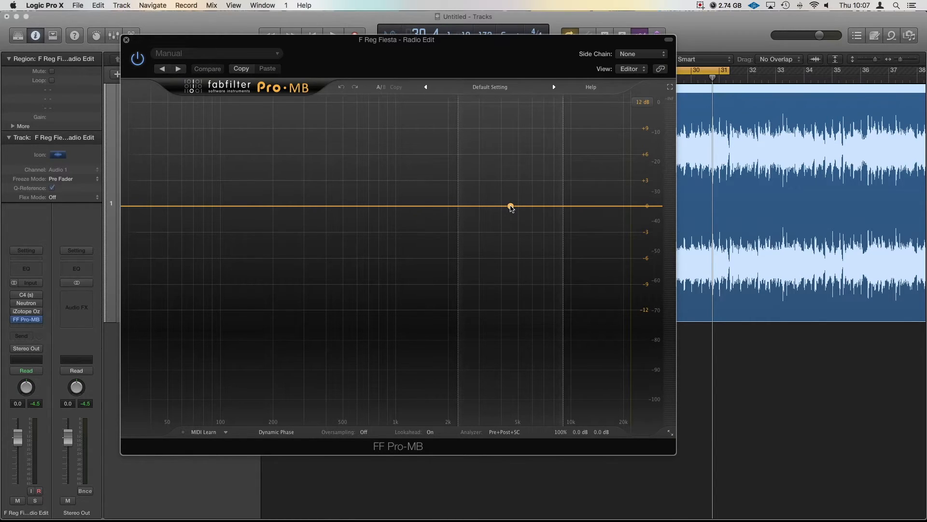
- Add a Pro-MB band near 4.9 kHz raised by about 3 dB and a second band near 500 Hz
{"action": "left_click", "coordinate": [511, 207]}
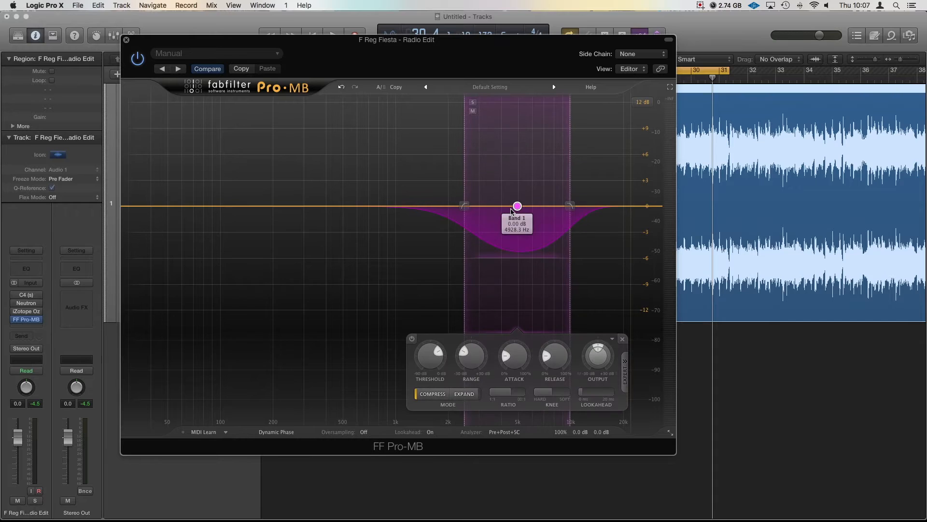
{"action": "left_click_drag", "start_coordinate": [516, 209], "coordinate": [518, 178]}
{"action": "left_click", "coordinate": [345, 119]}
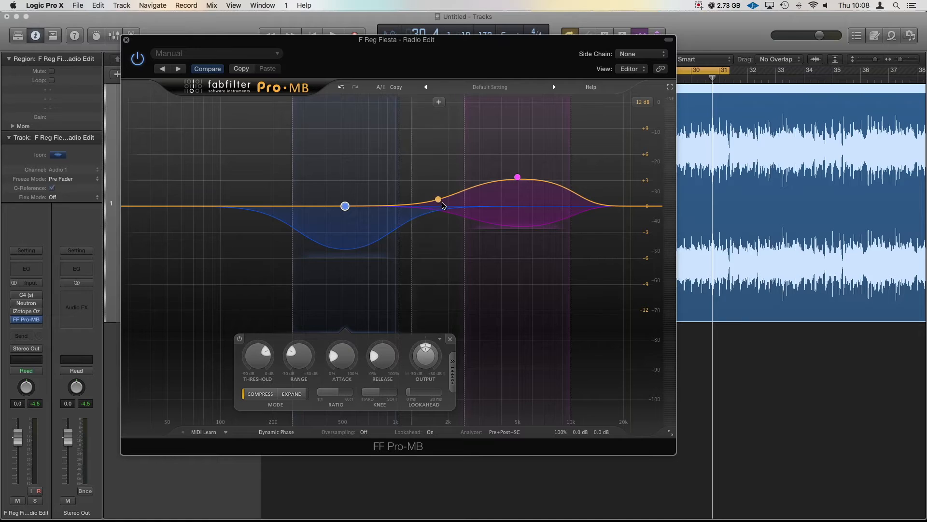
- Steepen the facing slopes of the two bands, setting band 2's high slope to 48 dB/oct
{"action": "scroll", "coordinate": [398, 206], "scroll_direction": "up", "scroll_amount": 1}
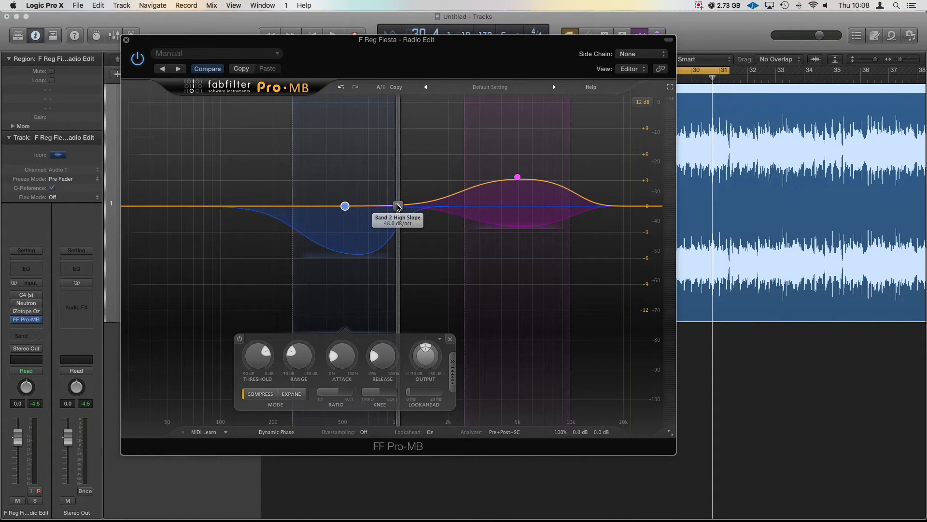
{"action": "scroll", "coordinate": [462, 206], "scroll_direction": "up", "scroll_amount": 1}
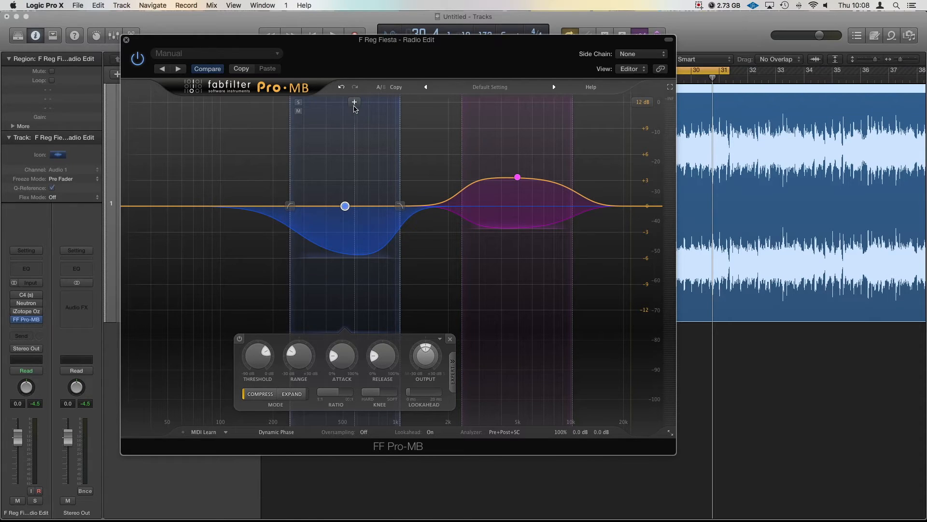
- Move band 2 to about 1166 Hz at -0.85 dB and lower the high band's boost to about 2 dB
{"action": "left_click_drag", "start_coordinate": [345, 205], "coordinate": [264, 215]}
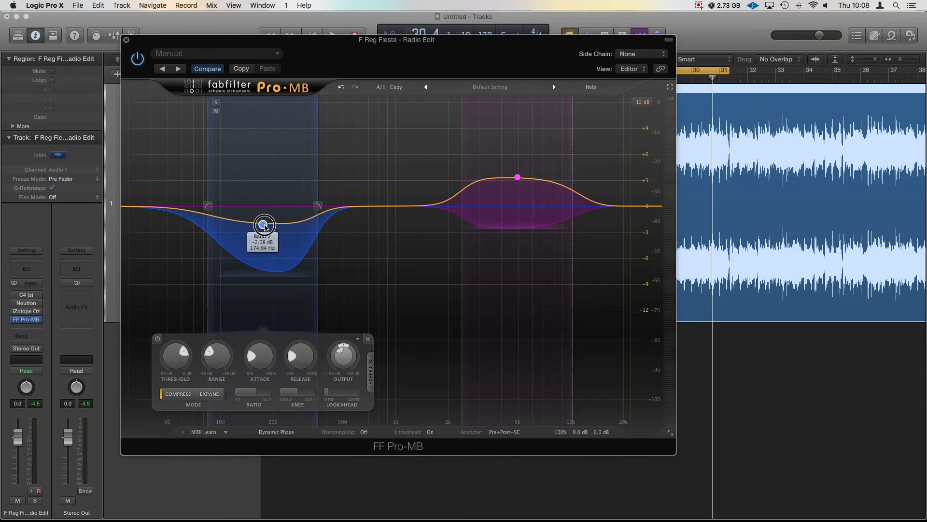
{"action": "left_click_drag", "start_coordinate": [517, 177], "coordinate": [520, 193]}
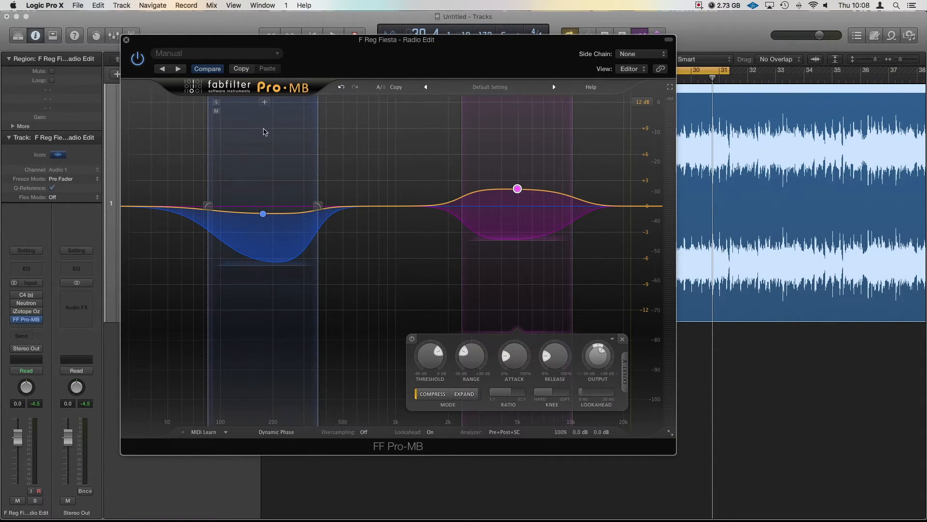
{"action": "left_click_drag", "start_coordinate": [262, 214], "coordinate": [380, 224]}
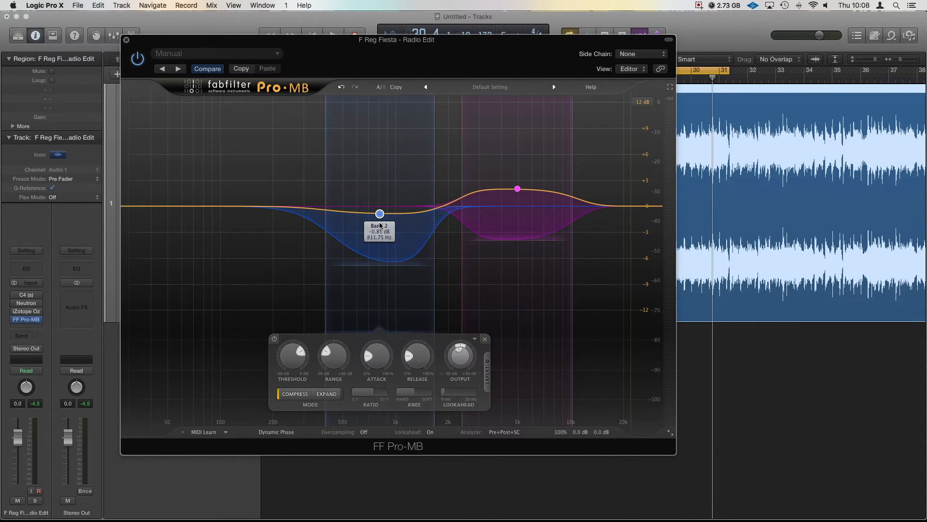
{"action": "left_click_drag", "start_coordinate": [380, 214], "coordinate": [407, 216]}
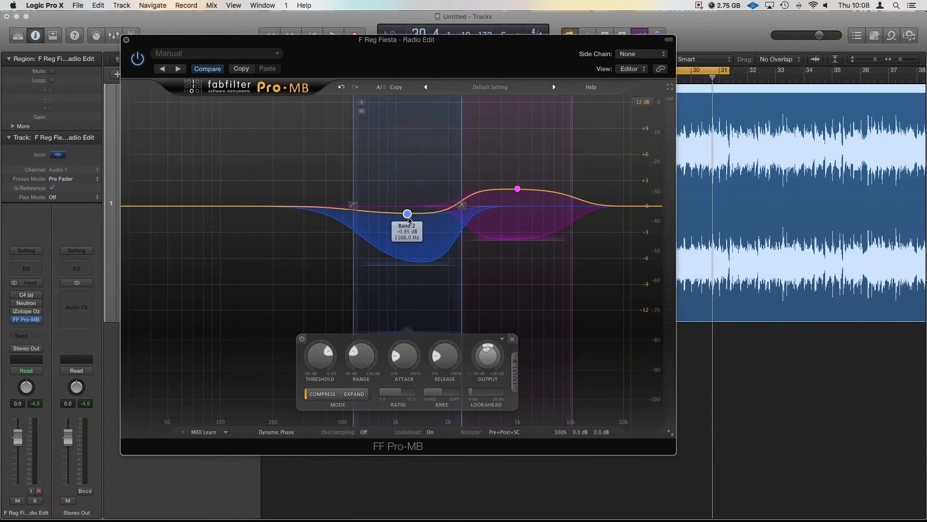
- Detach band 2 from the high band and move it down to about 129 Hz at -0.57 dB, auditioning it briefly
{"action": "left_click_drag", "start_coordinate": [407, 213], "coordinate": [358, 214]}
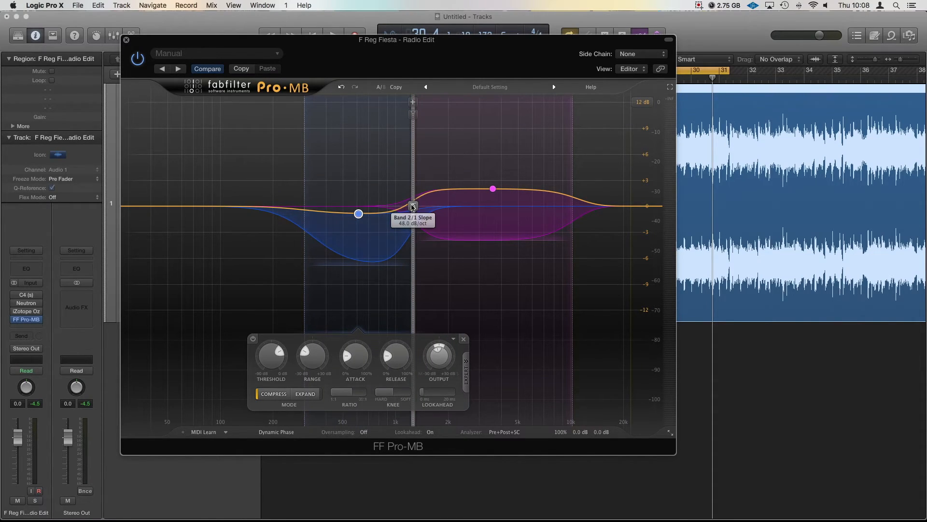
{"action": "left_click", "coordinate": [414, 116]}
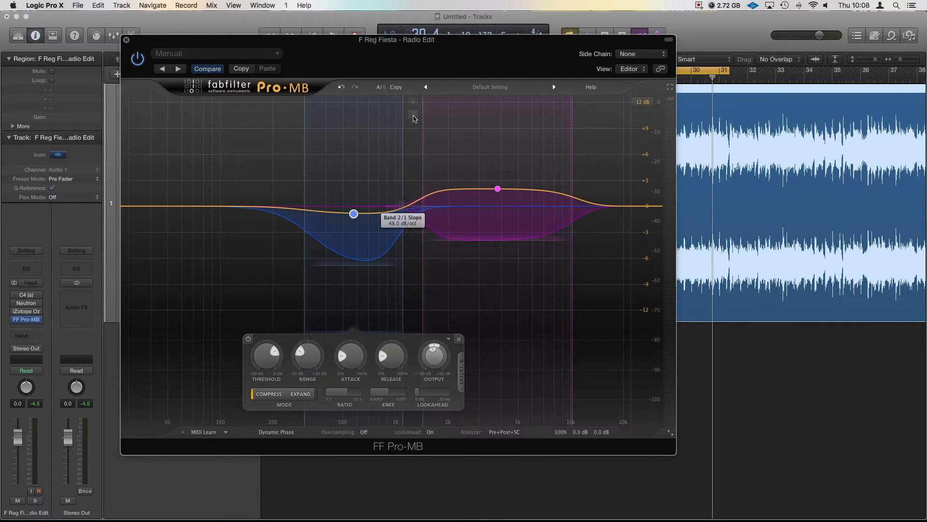
{"action": "left_click_drag", "start_coordinate": [354, 213], "coordinate": [239, 212]}
{"action": "key", "text": "space"}
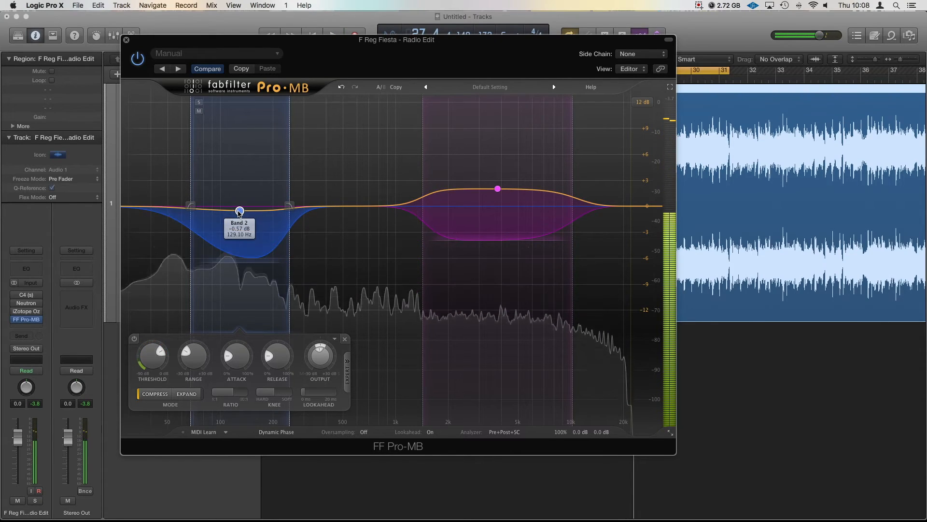
{"action": "key", "text": "space"}
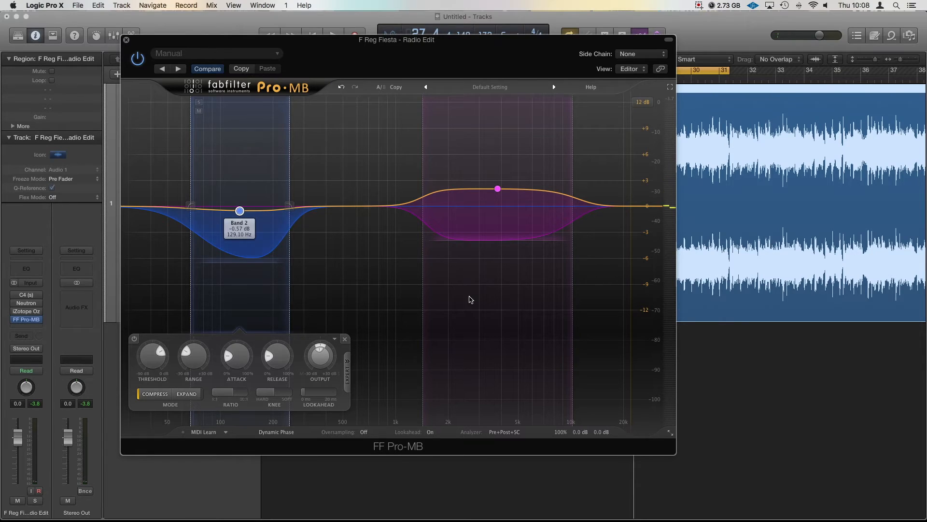
- Reshape band 1 with a gentler low slope of about 13.9 dB/oct and a narrower, slightly more boosted range around 3816 Hz
{"action": "scroll", "coordinate": [423, 208], "scroll_direction": "down", "scroll_amount": 10}
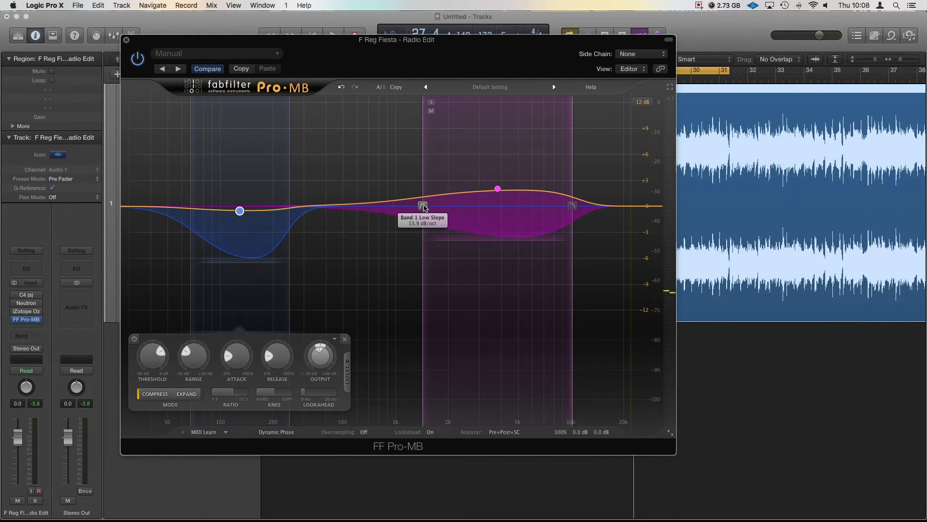
{"action": "scroll", "coordinate": [570, 209], "scroll_direction": "down", "scroll_amount": 1}
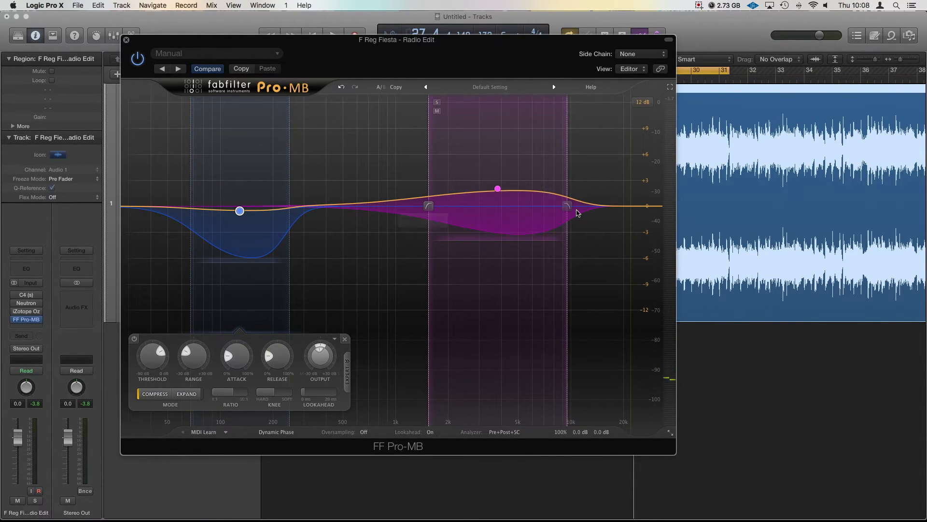
{"action": "scroll", "coordinate": [569, 208], "scroll_direction": "down", "scroll_amount": 8}
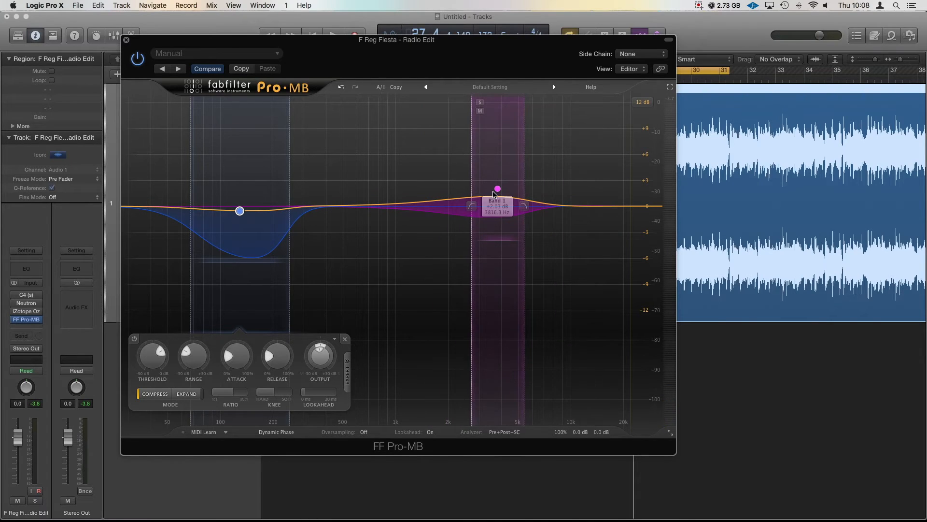
{"action": "left_click_drag", "start_coordinate": [497, 189], "coordinate": [497, 179]}
{"action": "key", "text": "space"}
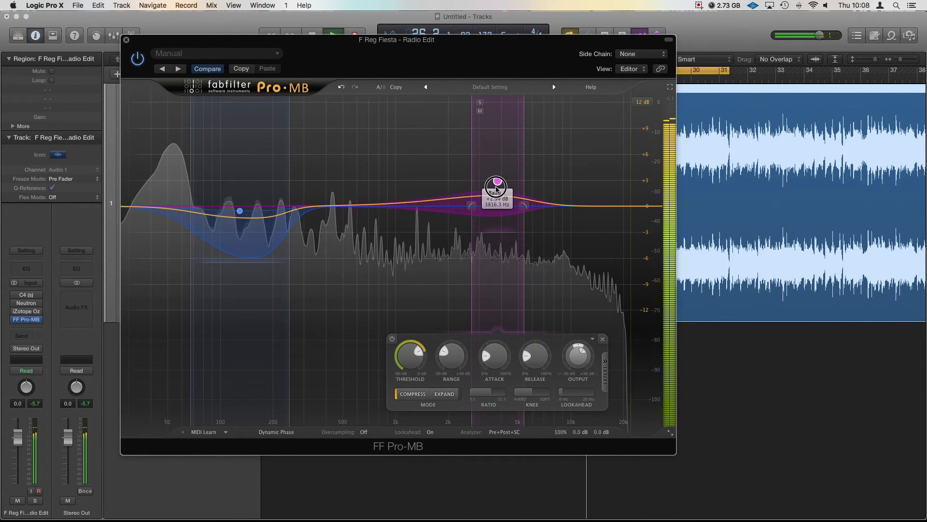
- Widen band 1 on both sides during playback and lower its threshold to about -30 dB
{"action": "left_click_drag", "start_coordinate": [471, 193], "coordinate": [424, 193]}
{"action": "left_click_drag", "start_coordinate": [525, 194], "coordinate": [537, 193]}
{"action": "left_click_drag", "start_coordinate": [401, 352], "coordinate": [388, 340]}
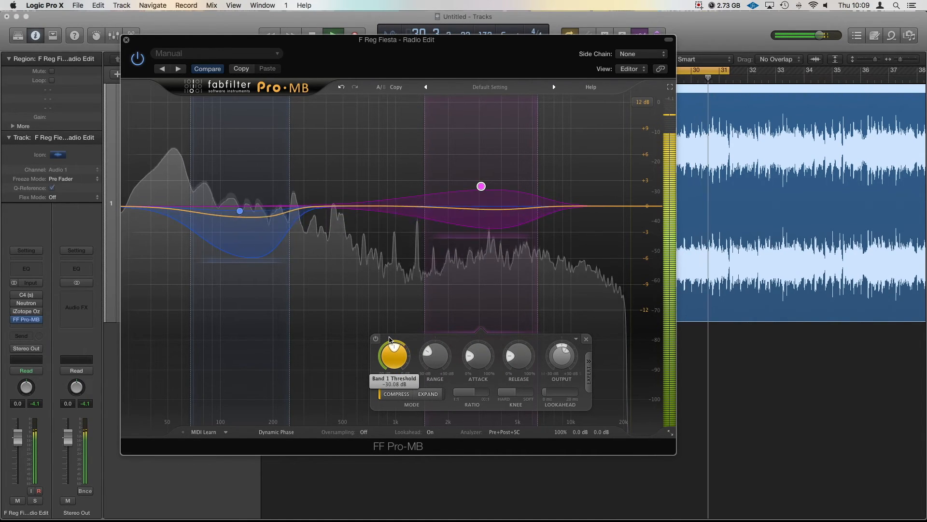
{"action": "key", "text": "space"}
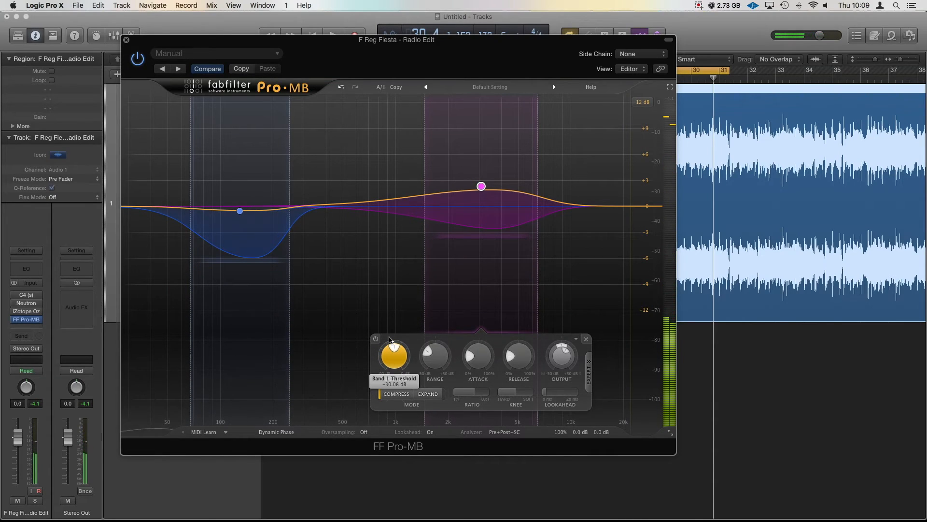